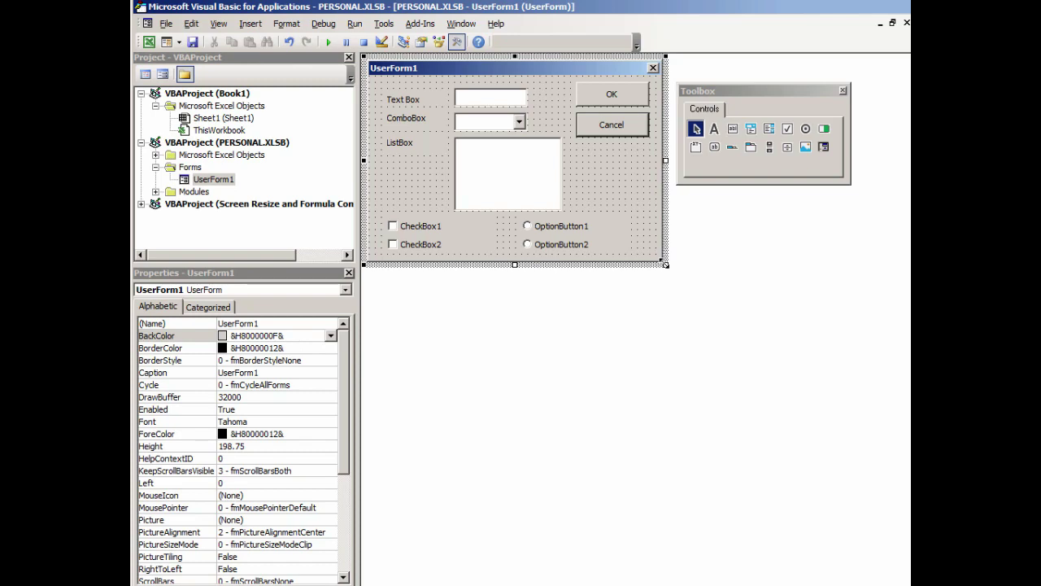
# Step: Enlarge UserForm1 to a height of 390.75, leaving empty space below its controls
pyautogui.moveTo(666, 264); pyautogui.dragTo(708, 461)
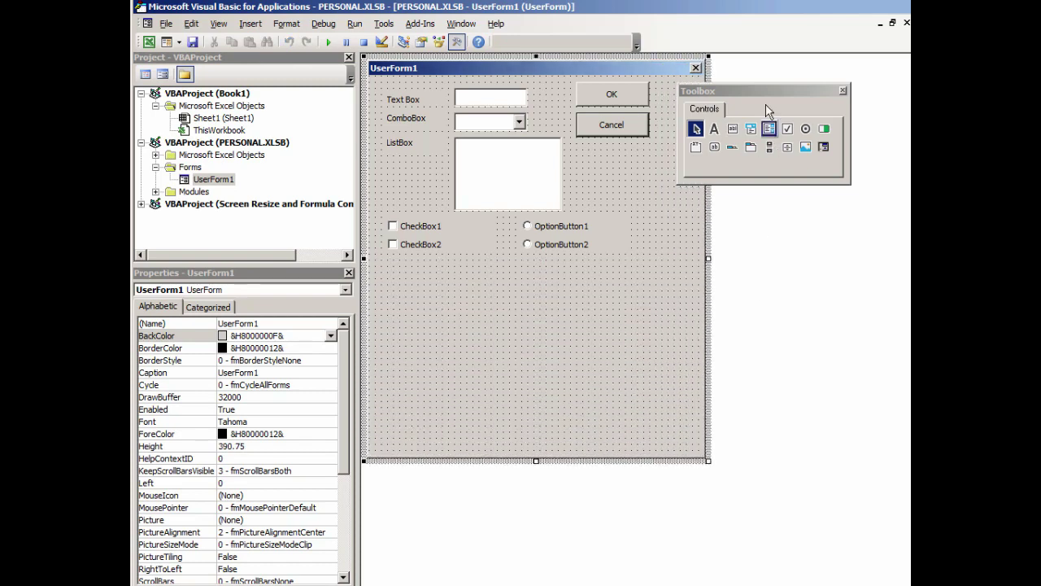
# Step: Add a new frame, Frame1, narrowed and placed under the two option buttons
pyautogui.click(694, 151)
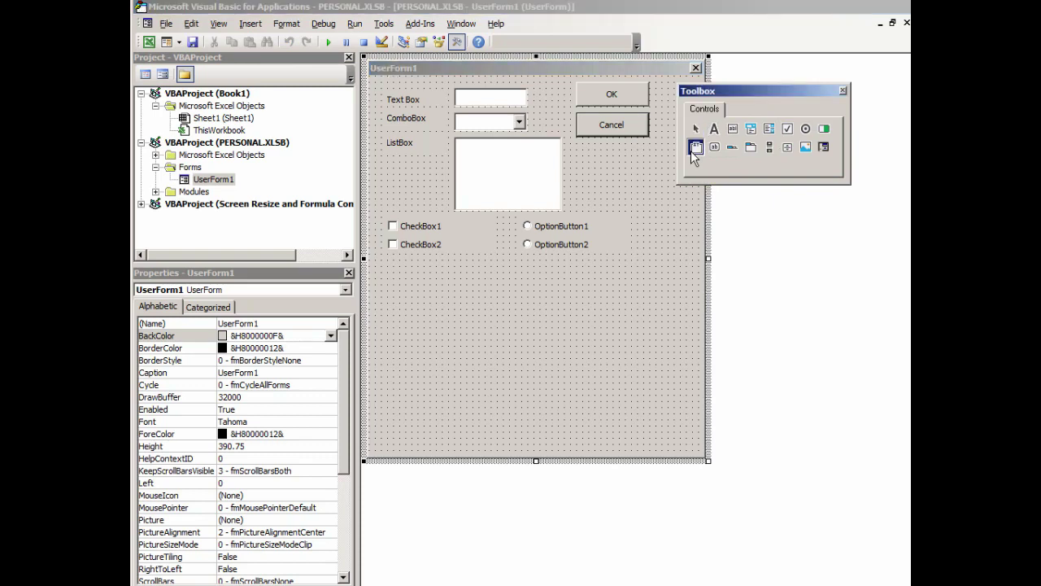
pyautogui.click(501, 271)
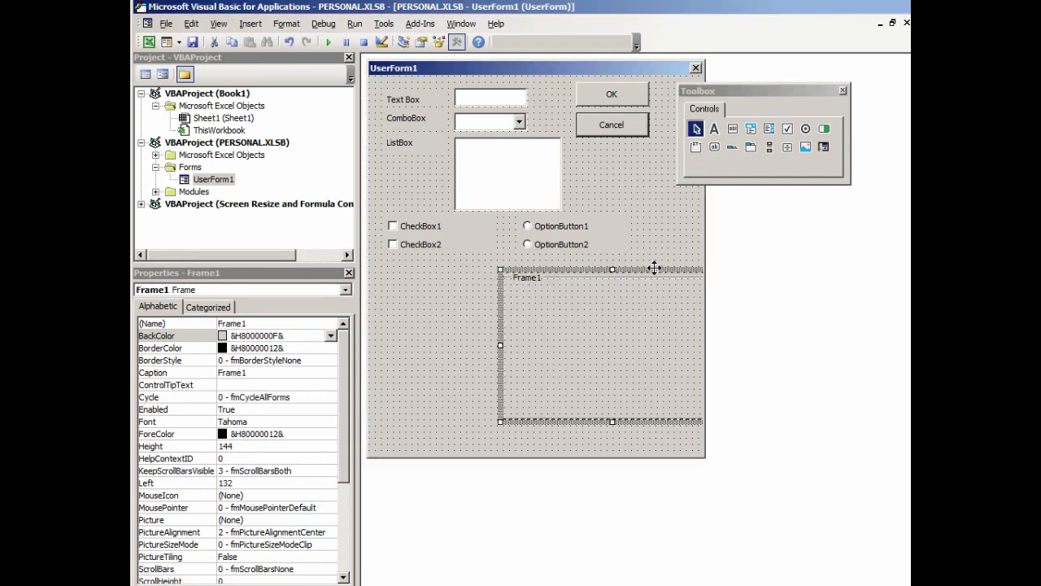
pyautogui.moveTo(655, 269); pyautogui.dragTo(626, 270)
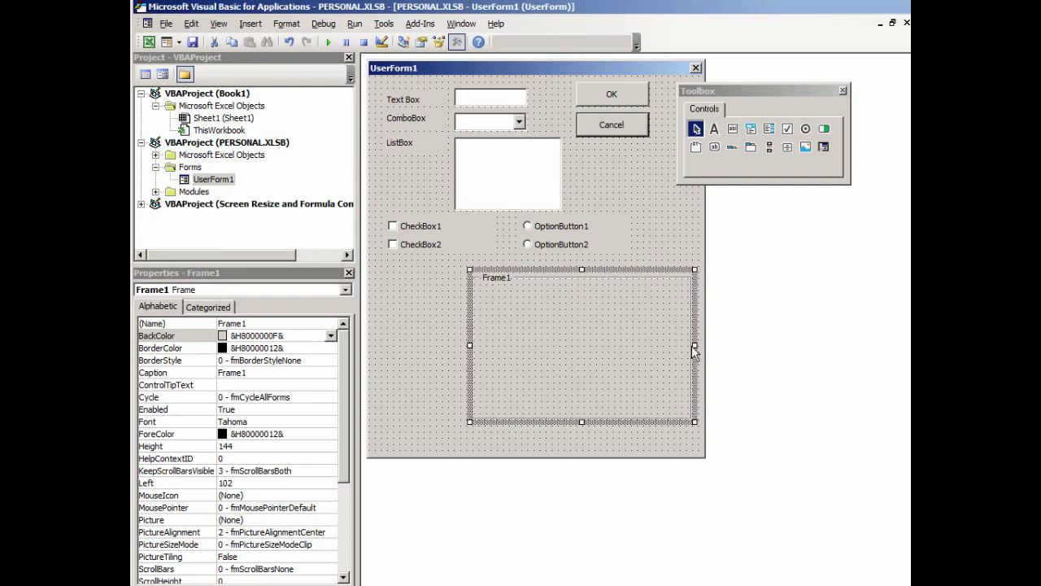
pyautogui.moveTo(694, 349); pyautogui.dragTo(602, 350)
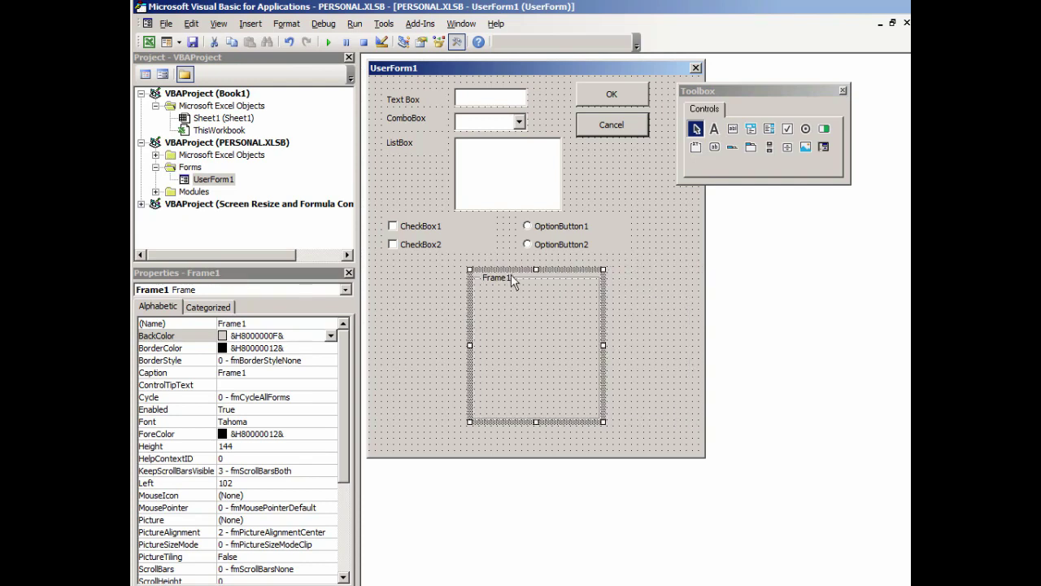
pyautogui.moveTo(511, 270); pyautogui.dragTo(548, 267)
pyautogui.click(656, 315)
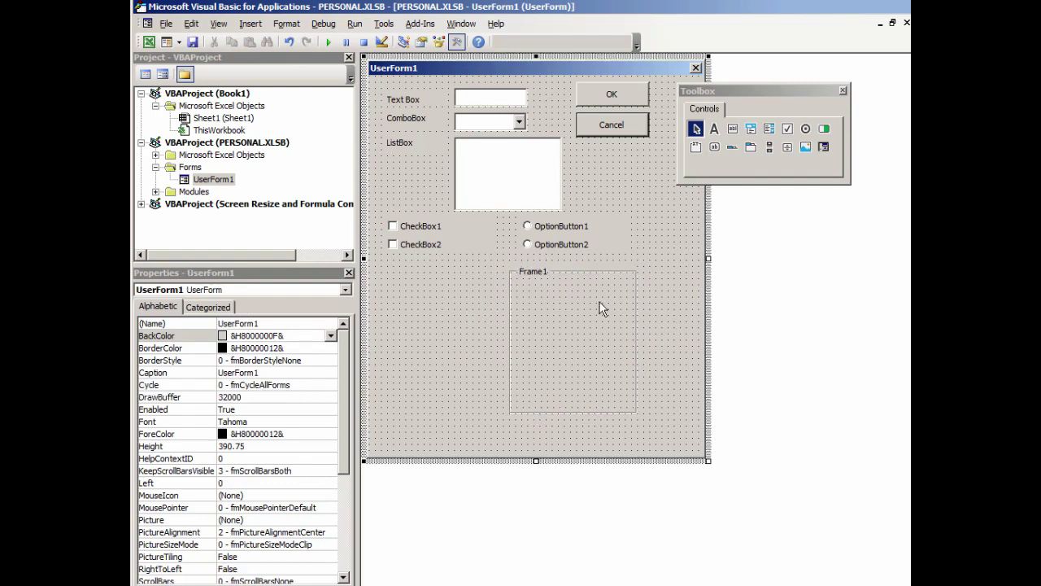
# Step: Move OptionButton1 and OptionButton2 into Frame1 and shrink it beside the check boxes
pyautogui.click(614, 233)
pyautogui.keyDown('ctrl'); pyautogui.click(606, 244); pyautogui.keyUp('ctrl')
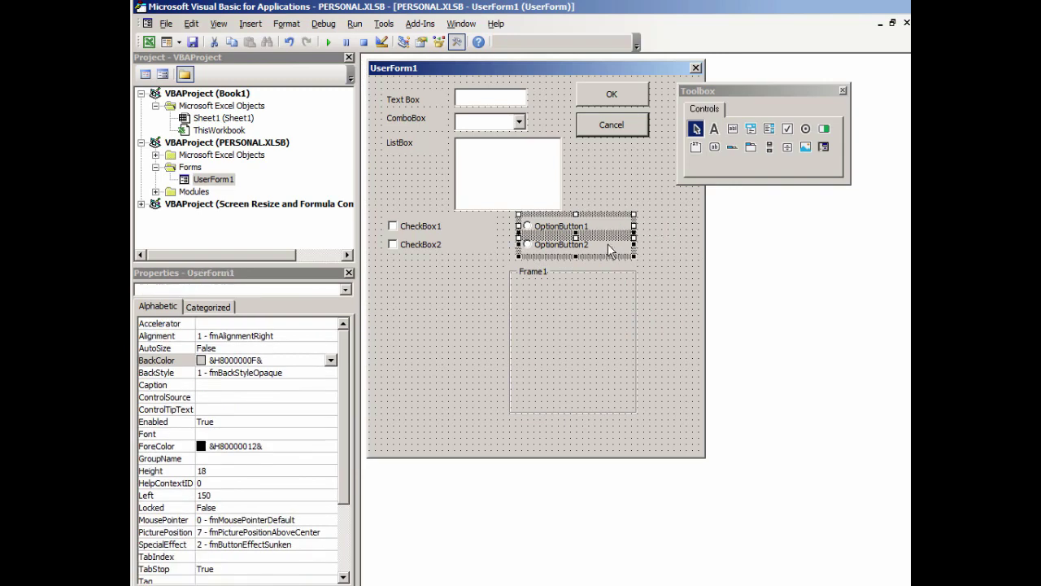
pyautogui.moveTo(610, 250); pyautogui.dragTo(608, 314)
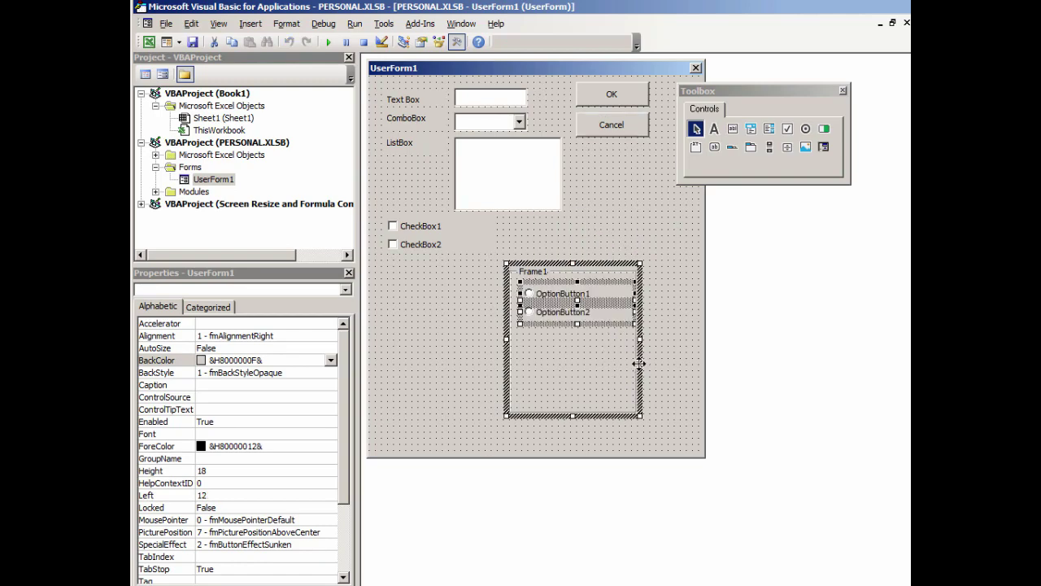
pyautogui.moveTo(639, 368); pyautogui.dragTo(633, 336)
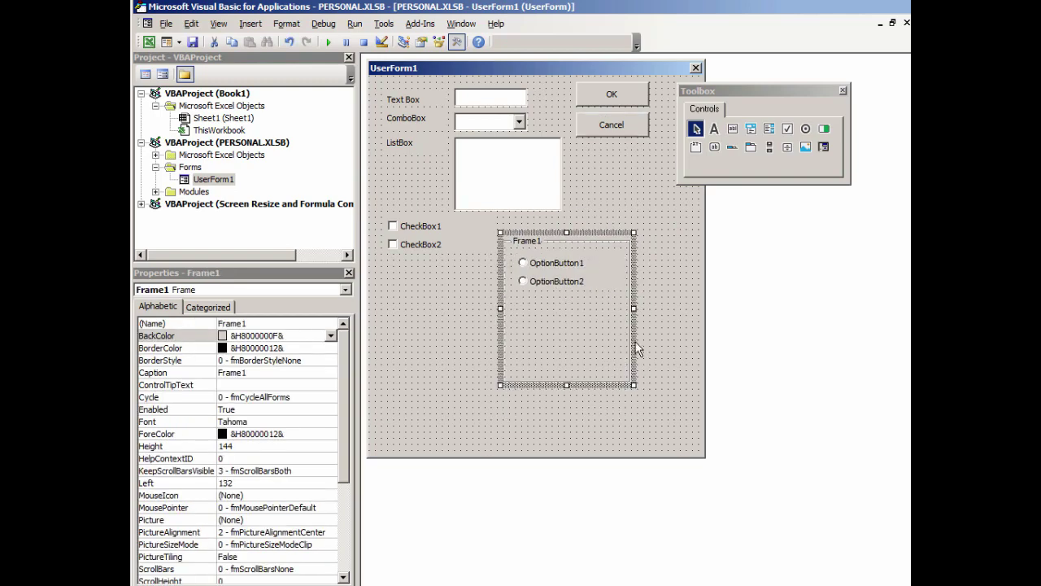
pyautogui.moveTo(566, 385); pyautogui.dragTo(614, 291)
# Step: Place OptionButton3 through OptionButton6 in a column below Frame1, outside any frame
pyautogui.click(614, 311)
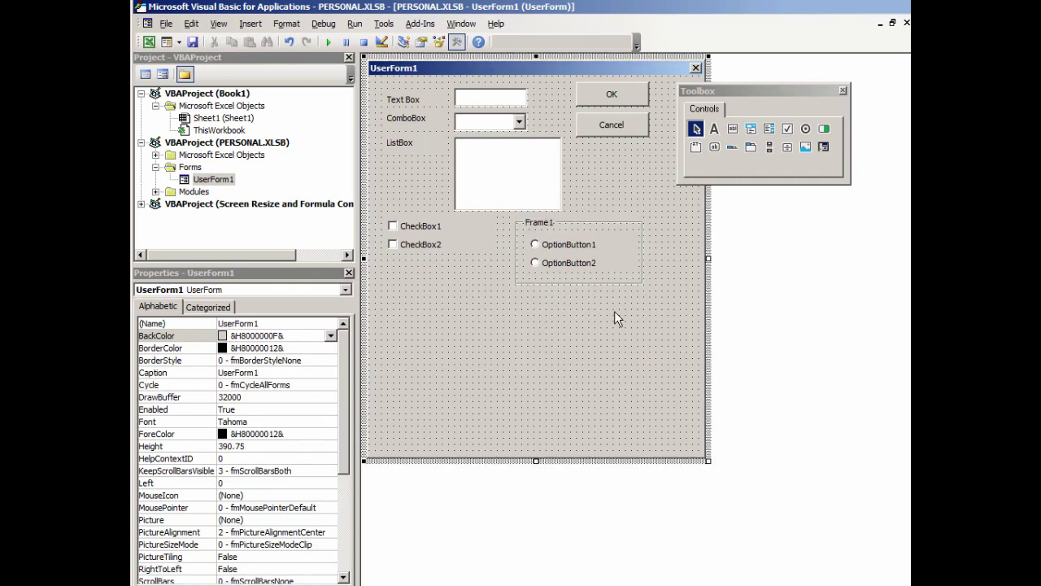
pyautogui.click(805, 128)
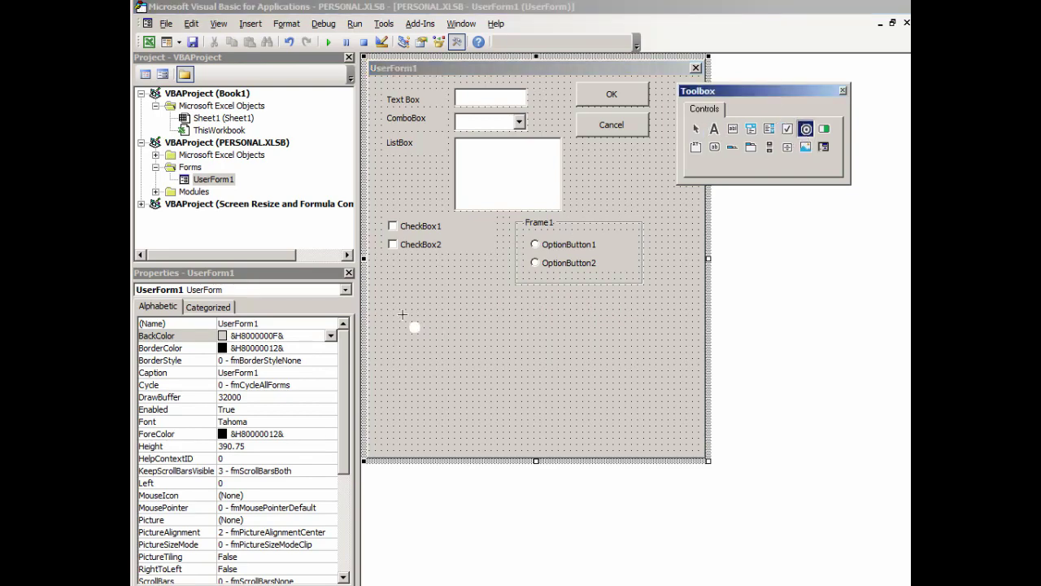
pyautogui.click(402, 307)
pyautogui.click(804, 130)
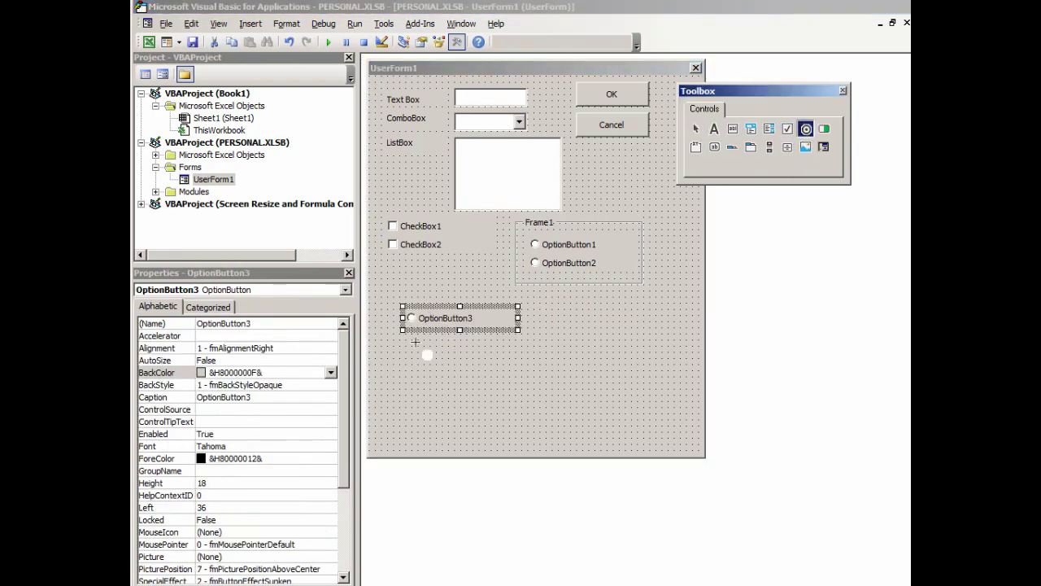
pyautogui.click(403, 337)
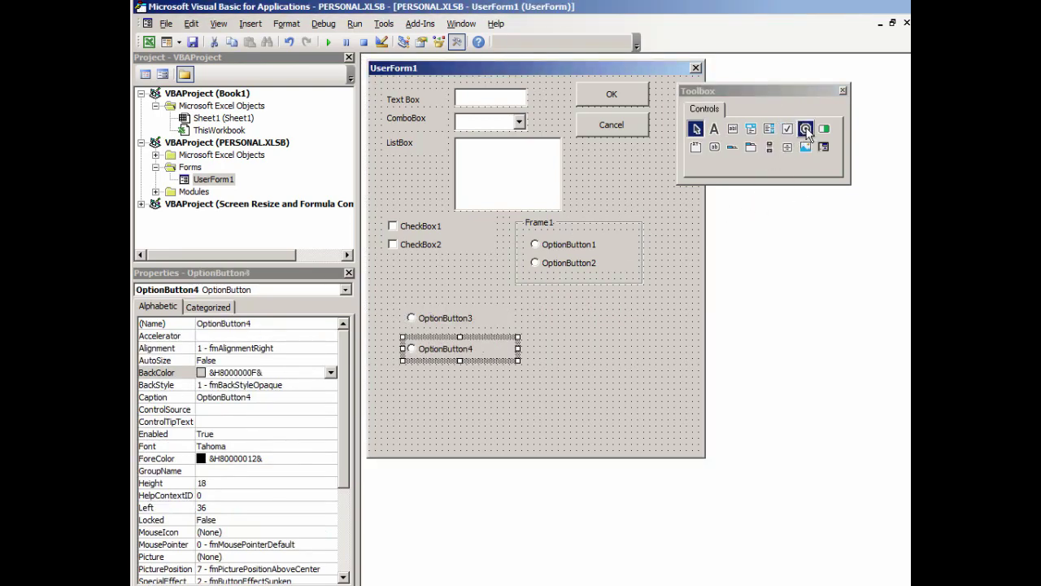
pyautogui.click(806, 129)
pyautogui.click(397, 368)
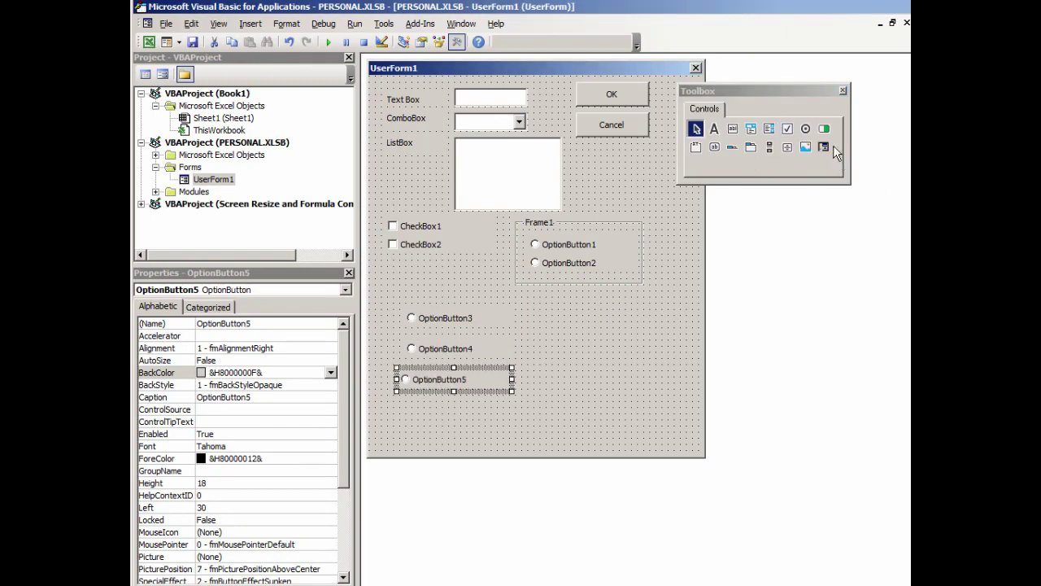
pyautogui.click(806, 129)
pyautogui.click(403, 405)
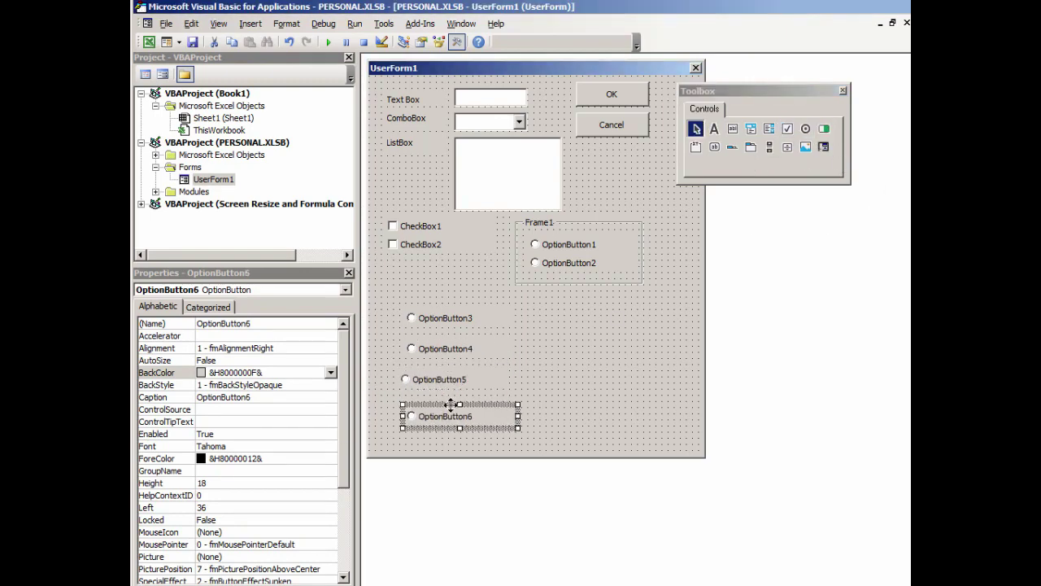
pyautogui.click(507, 316)
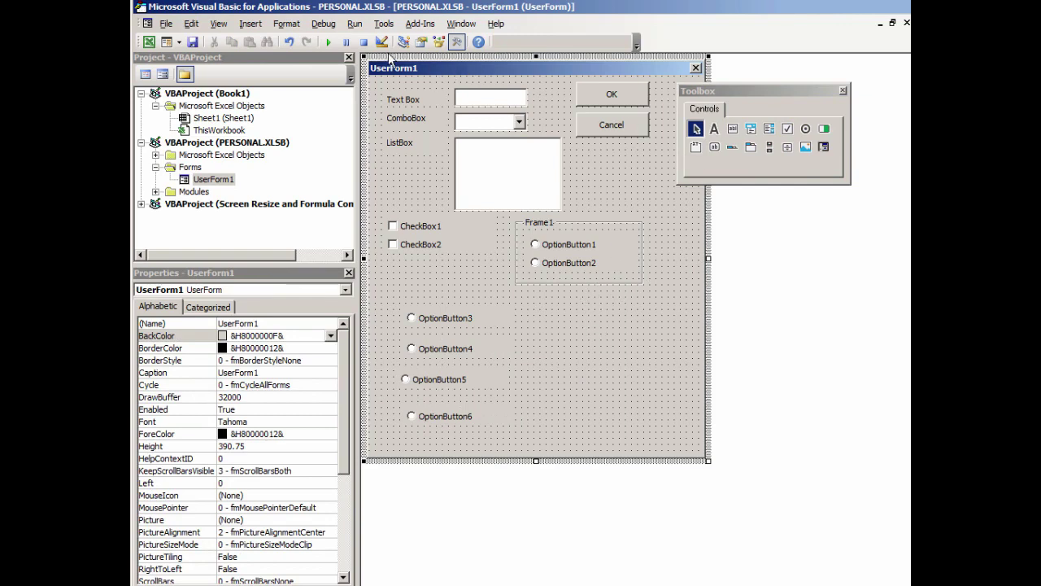
# Step: Run UserForm1 in Excel and switch between OptionButton1 and OptionButton2 inside Frame1
pyautogui.click(328, 41)
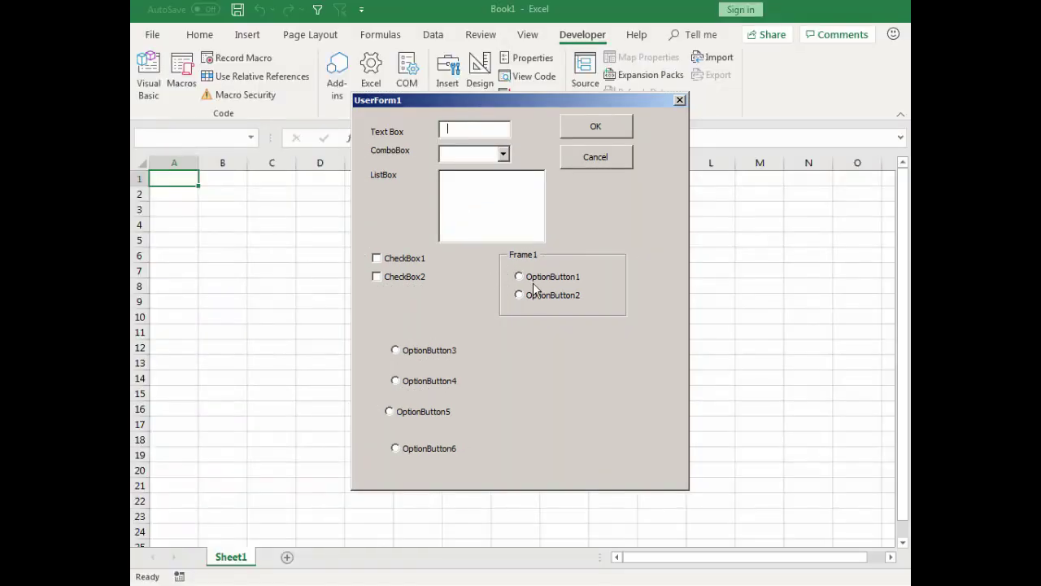
pyautogui.click(535, 283)
pyautogui.click(533, 295)
pyautogui.click(534, 280)
pyautogui.click(534, 294)
# Step: Choose each of OptionButton3 through OptionButton6 outside the frame in turn
pyautogui.click(432, 350)
pyautogui.click(426, 383)
pyautogui.click(419, 413)
pyautogui.click(407, 447)
pyautogui.click(416, 412)
pyautogui.click(425, 380)
pyautogui.click(421, 350)
# Step: Try the form's Cancel button, then close the running form to return to design view
pyautogui.click(598, 163)
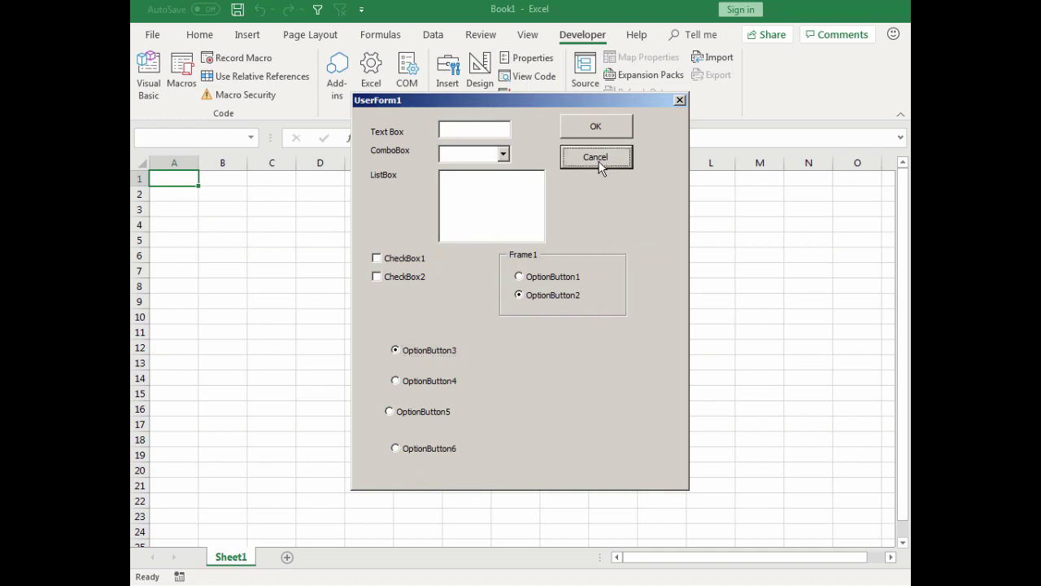
pyautogui.click(606, 154)
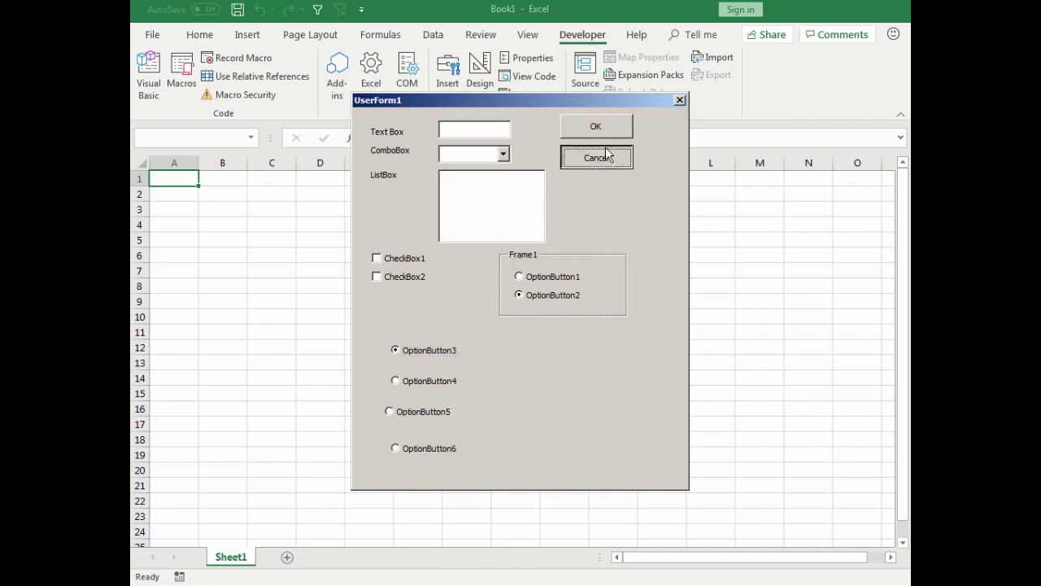
pyautogui.click(592, 156)
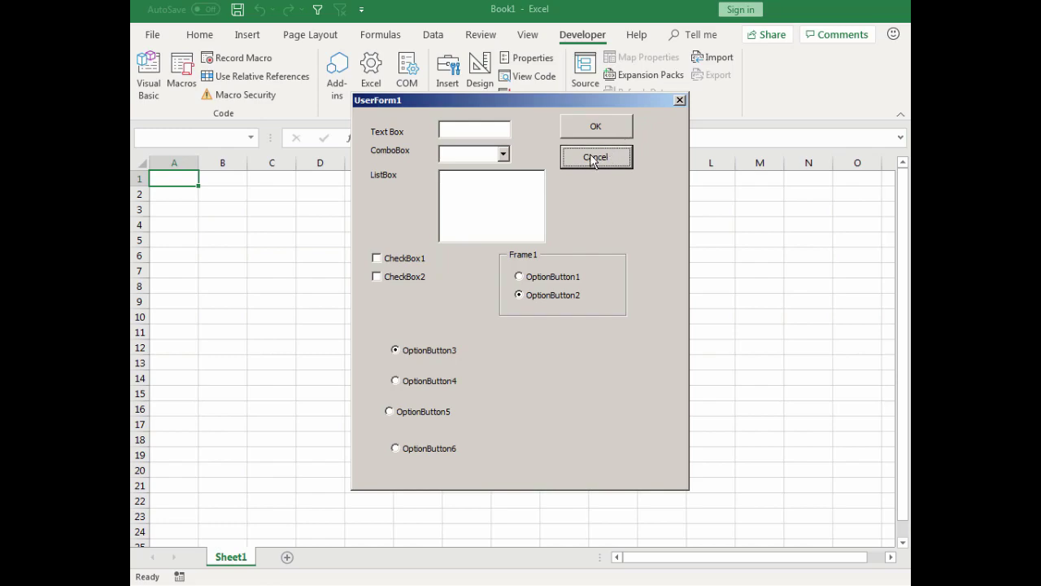
pyautogui.click(678, 100)
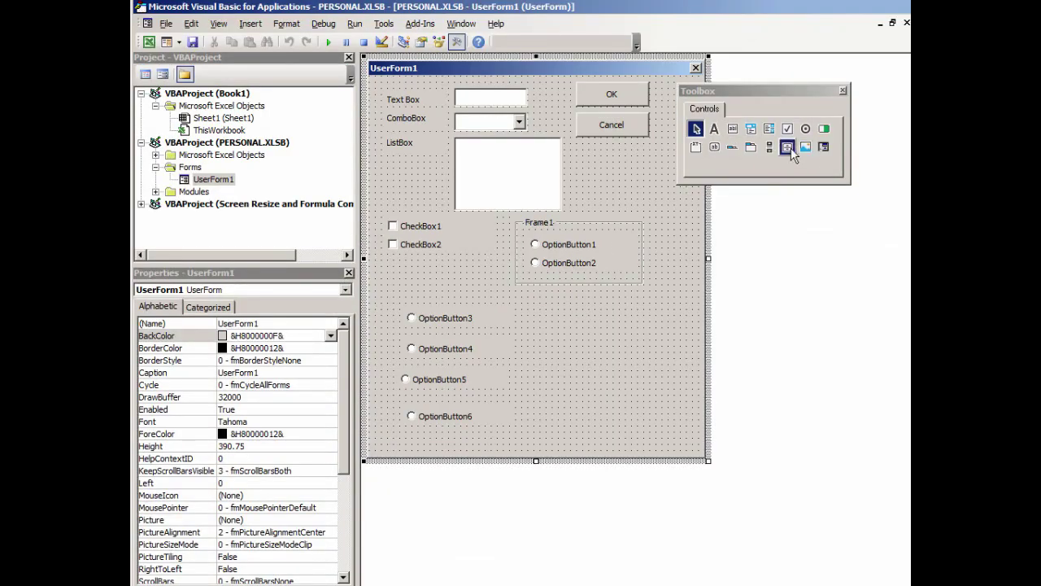
# Step: Draw a second frame, Frame2, to the right of the loose option buttons
pyautogui.click(696, 146)
pyautogui.moveTo(525, 296); pyautogui.dragTo(705, 437)
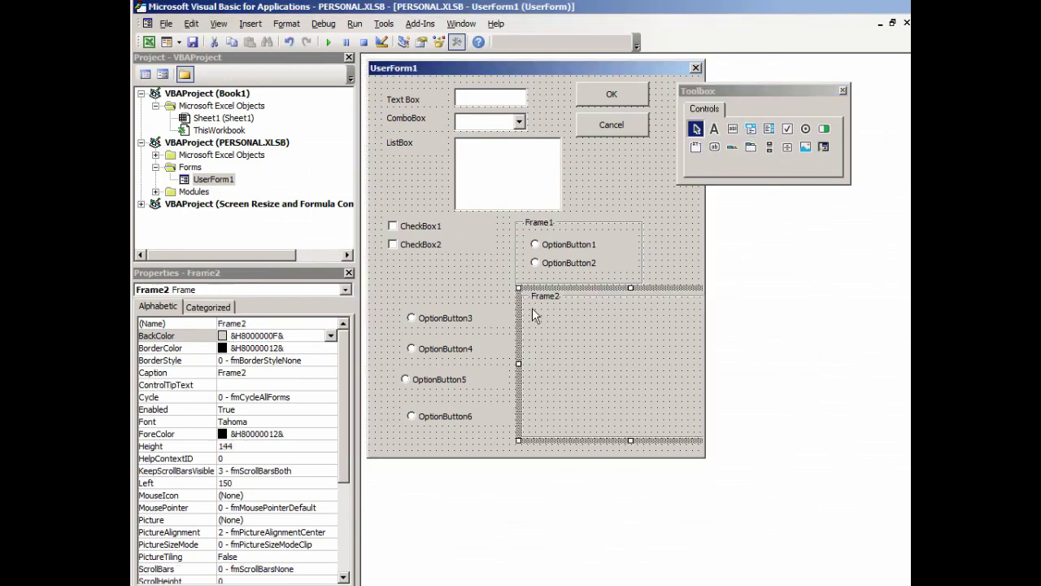
pyautogui.click(686, 462)
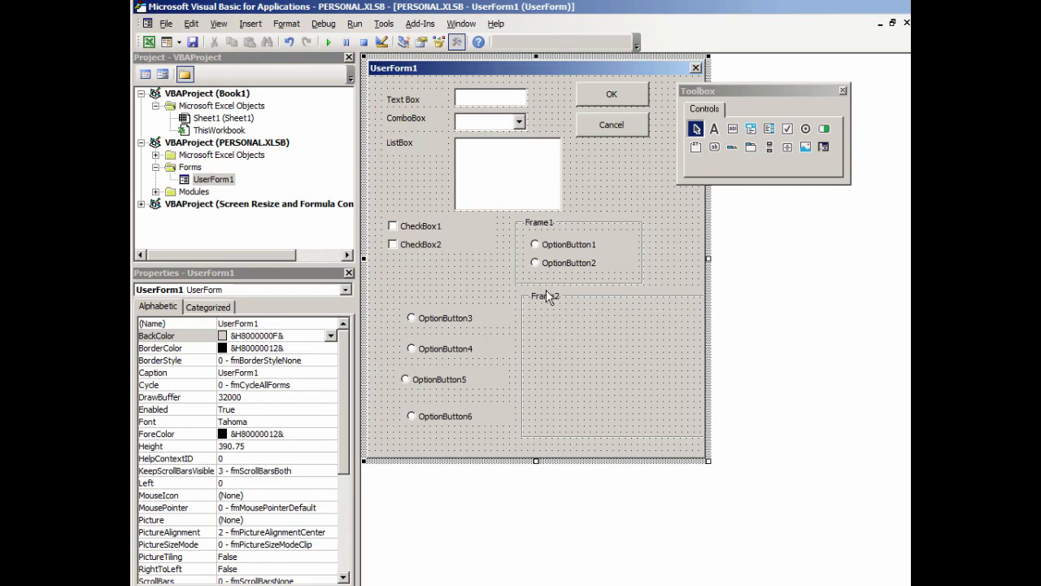
# Step: Read Frame1's width of 126 and give Frame2 the same Width of 126
pyautogui.click(576, 222)
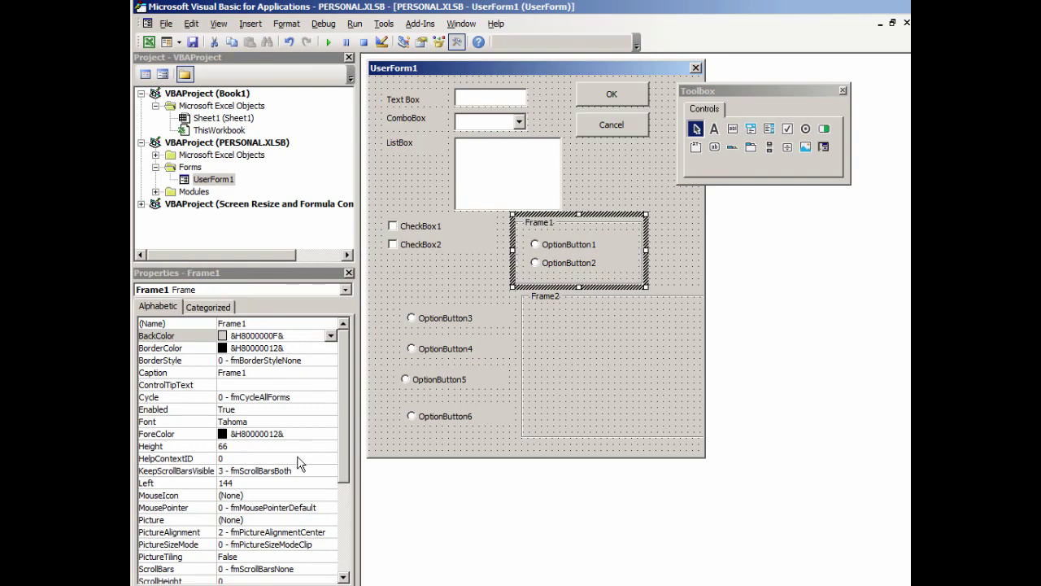
pyautogui.moveTo(346, 398); pyautogui.dragTo(349, 488)
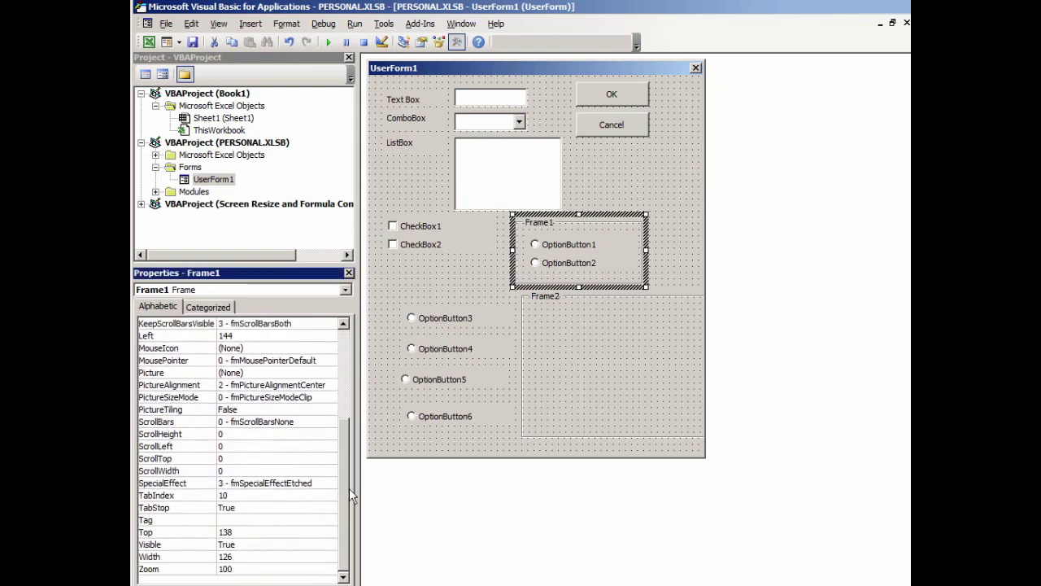
pyautogui.click(244, 558)
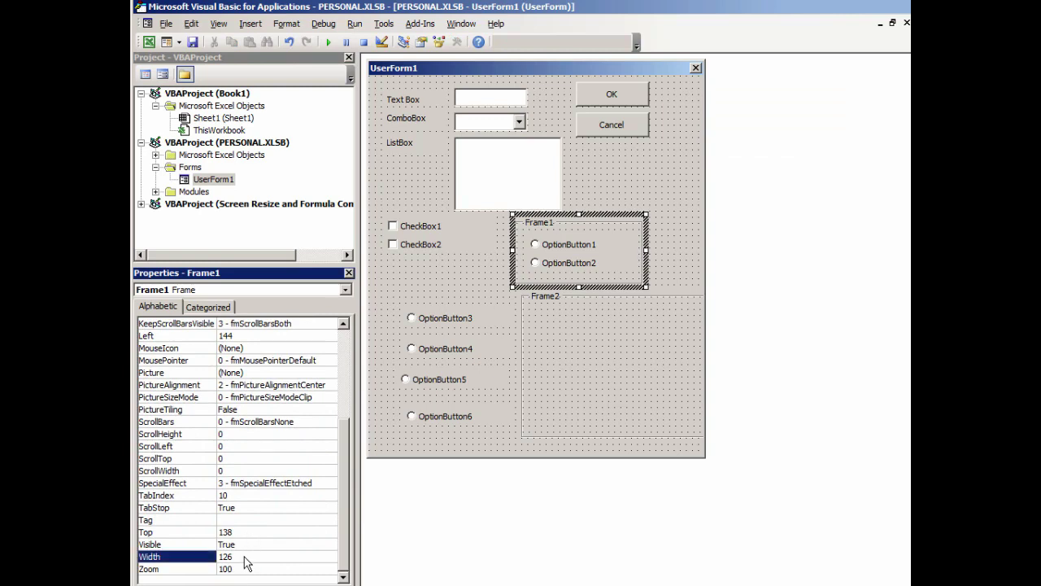
pyautogui.click(594, 302)
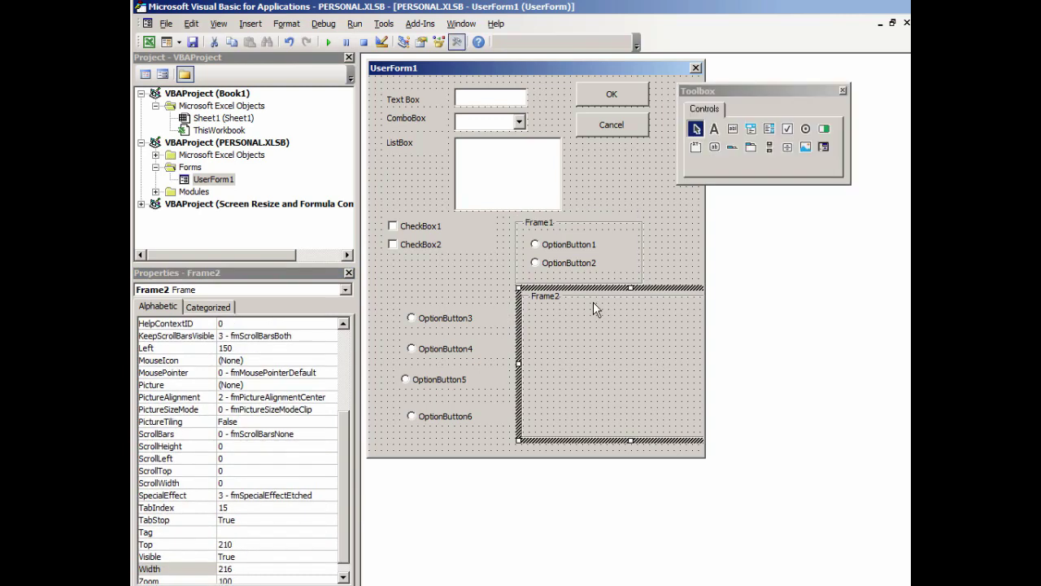
pyautogui.click(258, 569)
pyautogui.write('126')
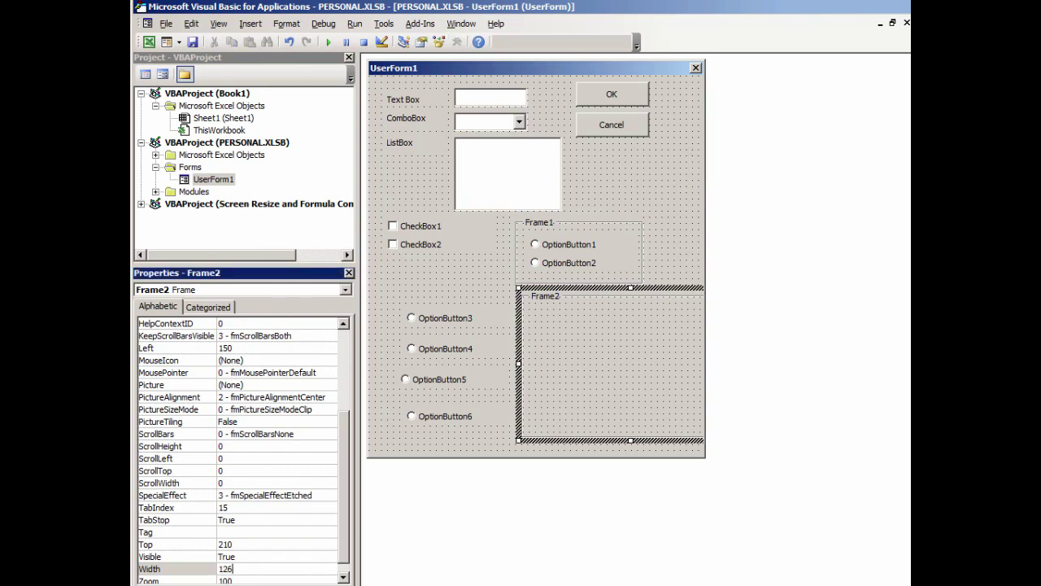
pyautogui.press('Return')
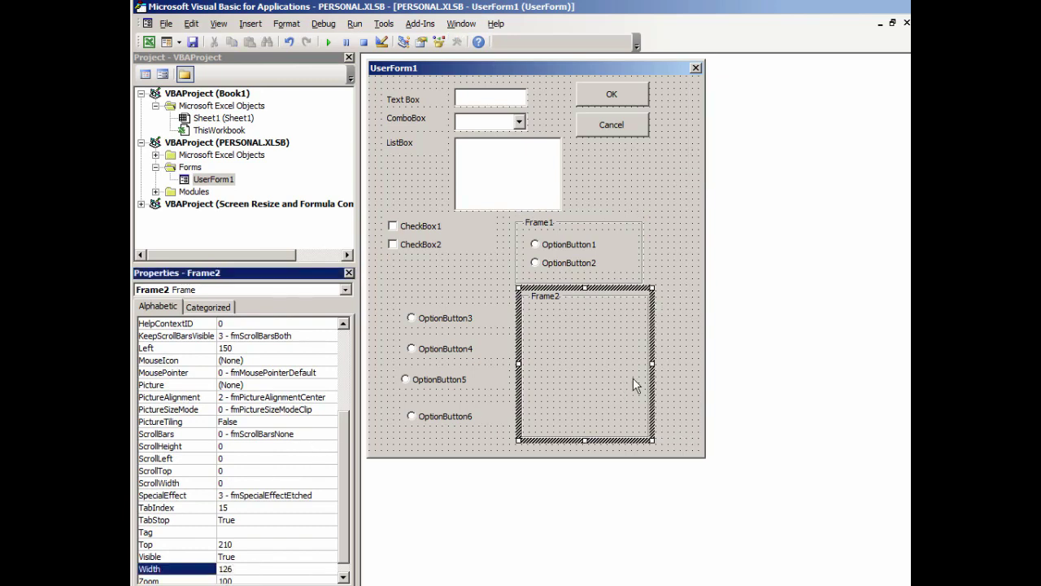
pyautogui.click(670, 371)
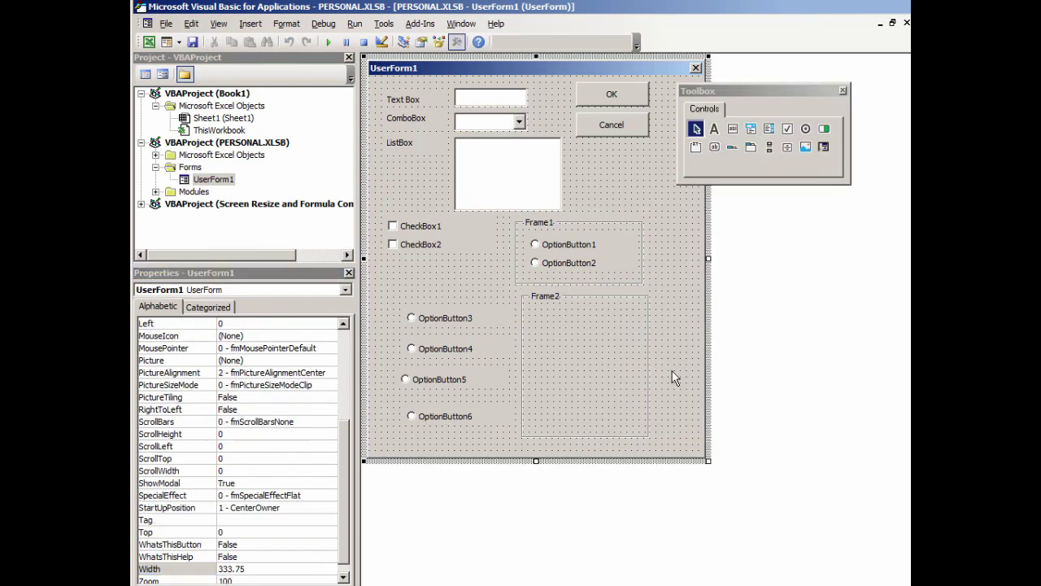
# Step: Read Frame1's Left of 144 and enter 144 as Frame2's Left
pyautogui.click(514, 259)
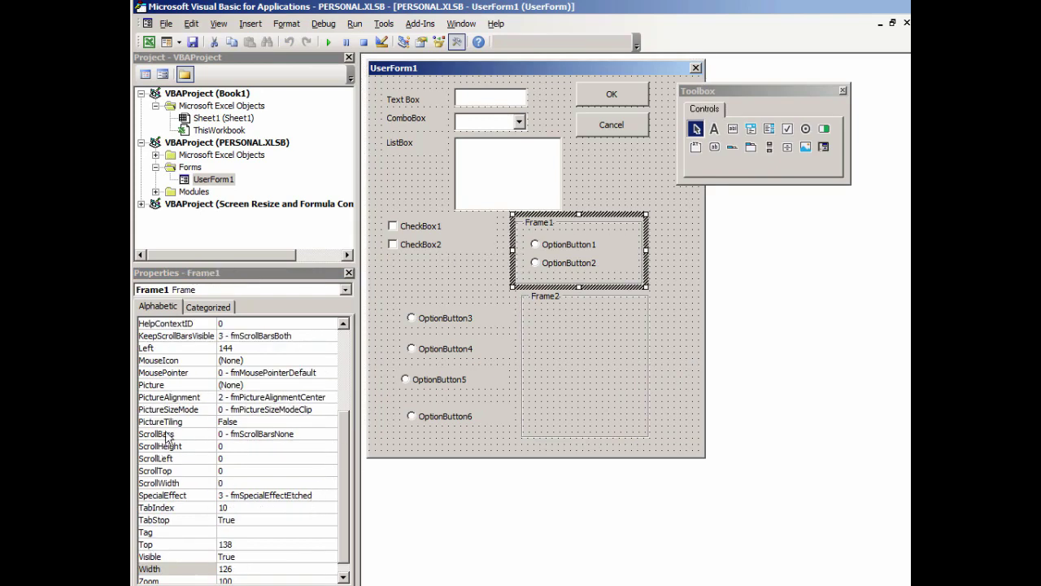
pyautogui.click(254, 348)
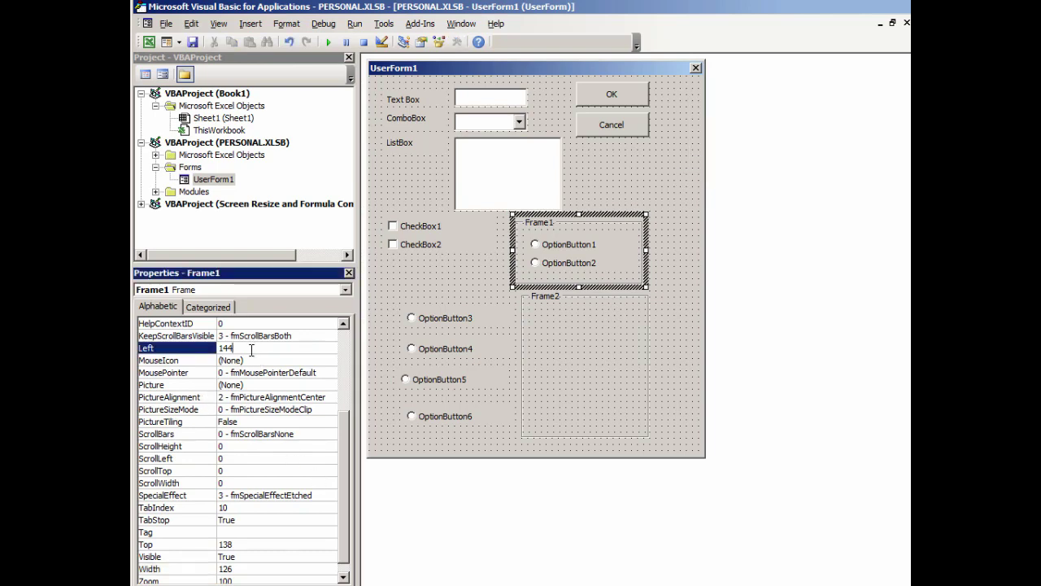
pyautogui.click(522, 341)
pyautogui.doubleClick(241, 483)
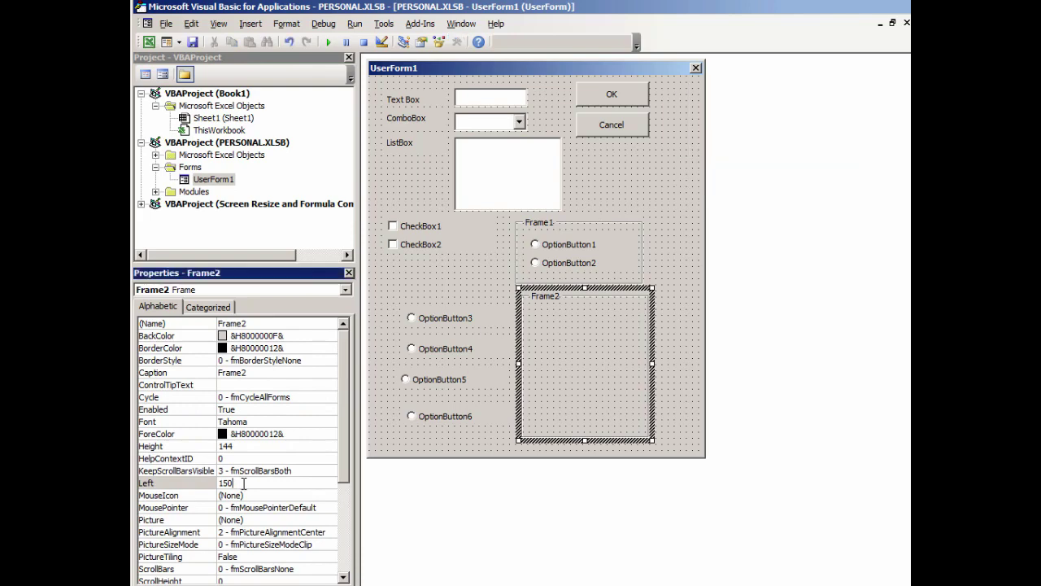
pyautogui.write('144')
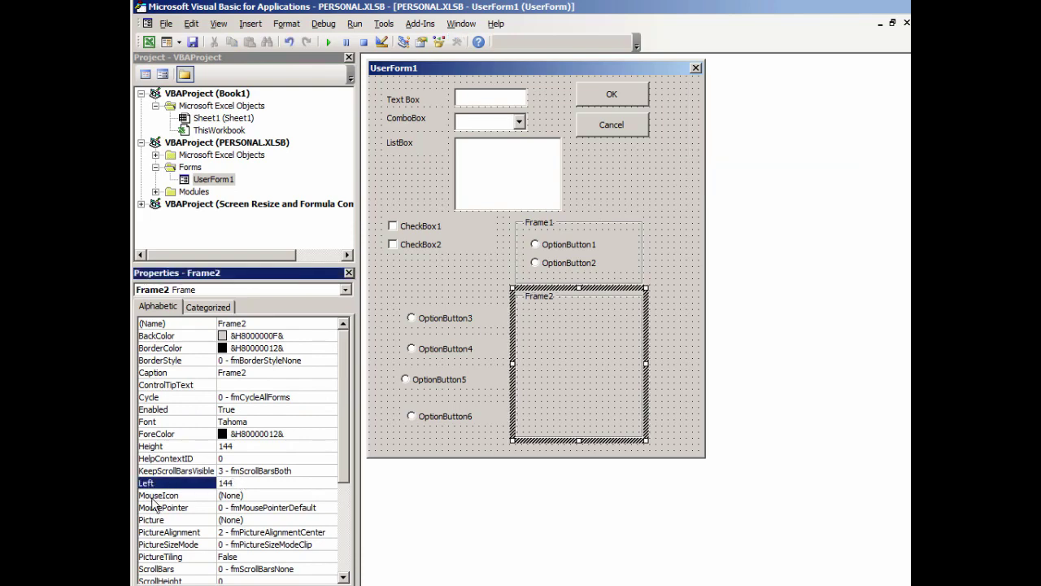
# Step: Move OptionButton3 and OptionButton4 into Frame2 and shorten Frame2 to fit them
pyautogui.click(659, 402)
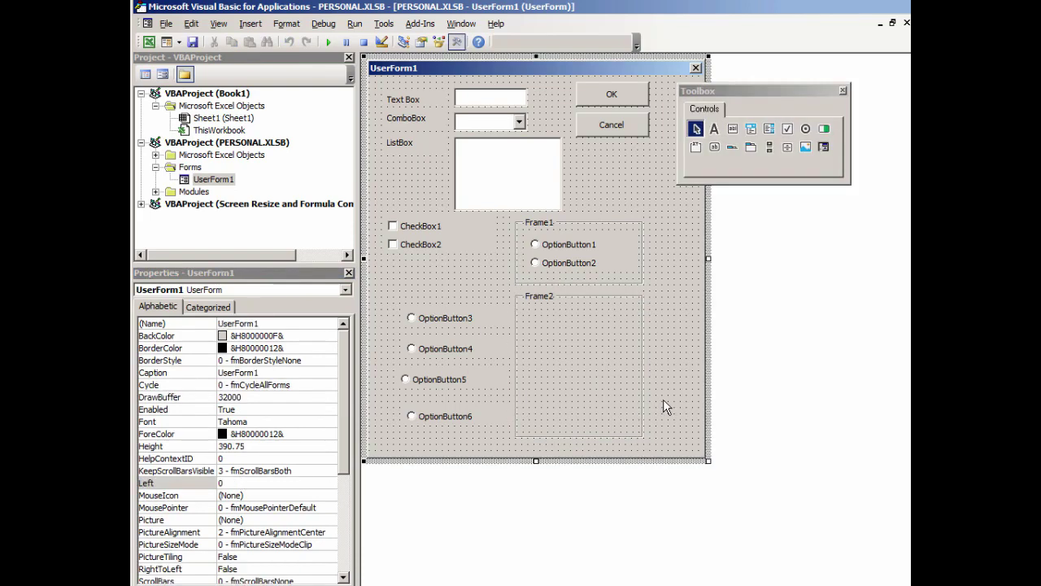
pyautogui.moveTo(434, 297); pyautogui.dragTo(446, 362)
pyautogui.moveTo(563, 350); pyautogui.dragTo(565, 355)
pyautogui.click(577, 422)
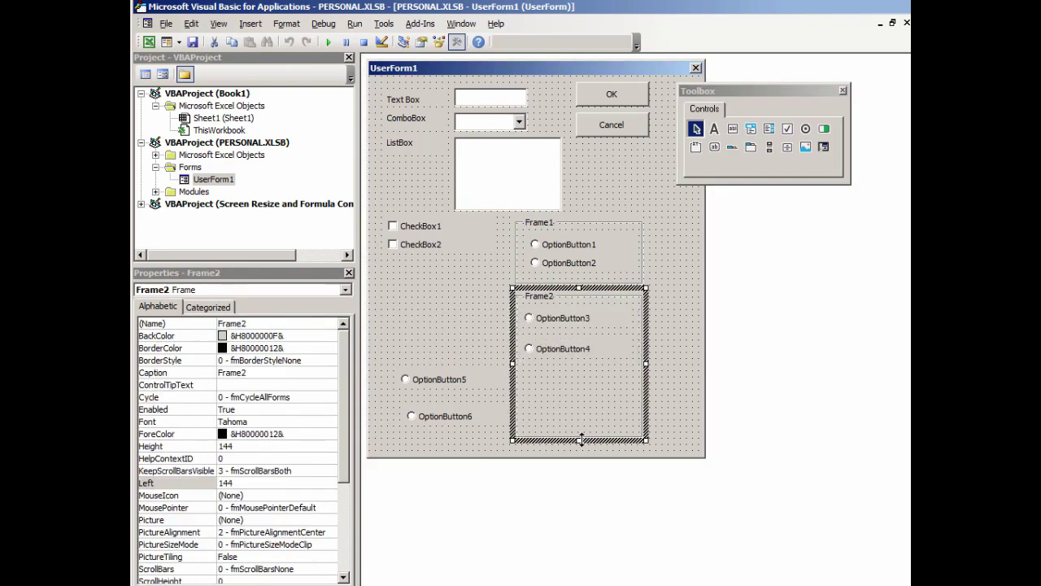
pyautogui.moveTo(587, 370); pyautogui.dragTo(587, 365)
pyautogui.click(663, 391)
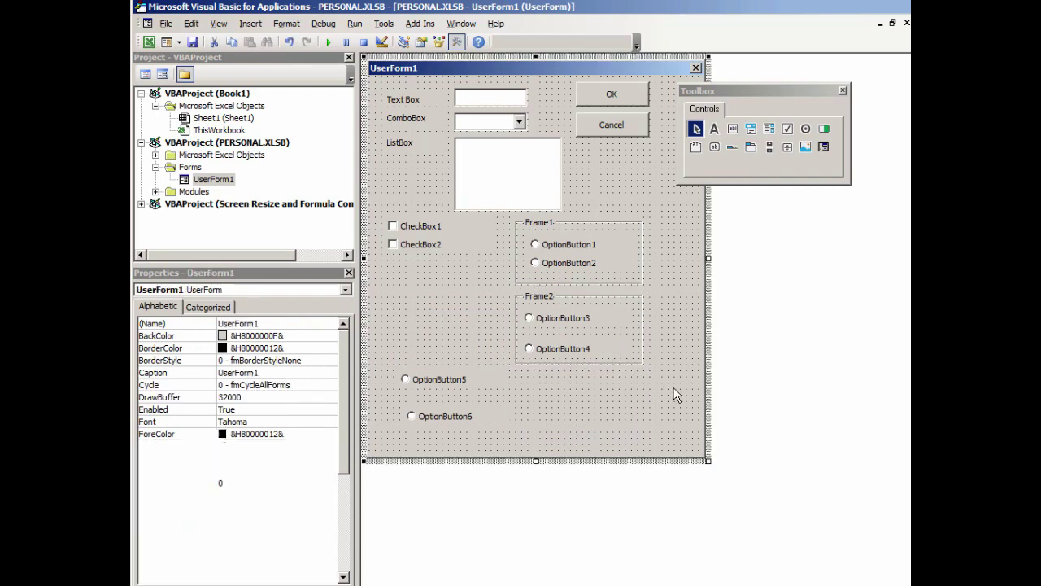
pyautogui.click(713, 148)
# Step: Place Frame3 below Frame2 and set its Width to 126
pyautogui.click(526, 383)
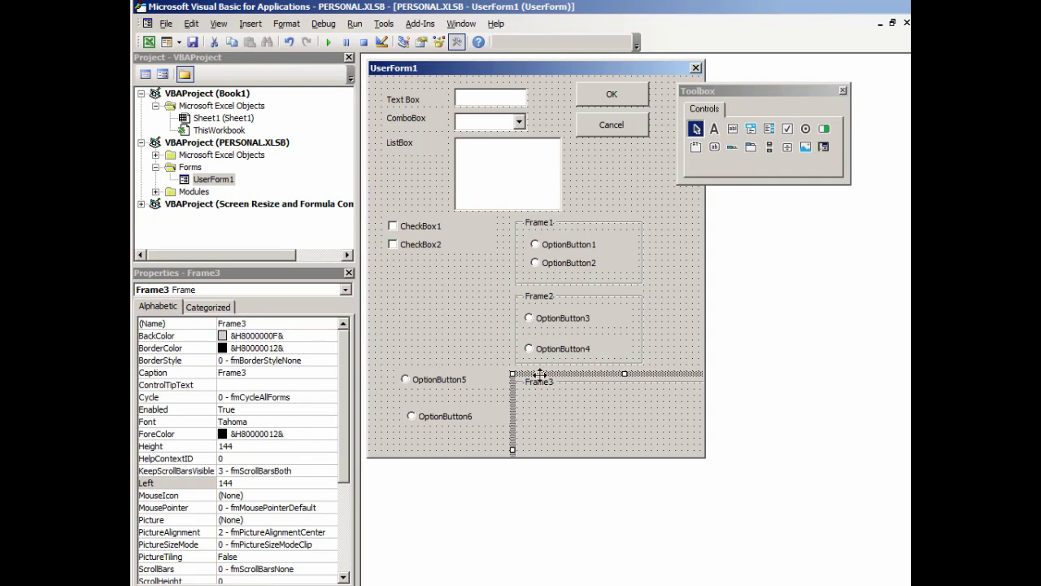
pyautogui.click(247, 483)
pyautogui.moveTo(341, 443); pyautogui.dragTo(312, 525)
pyautogui.click(248, 559)
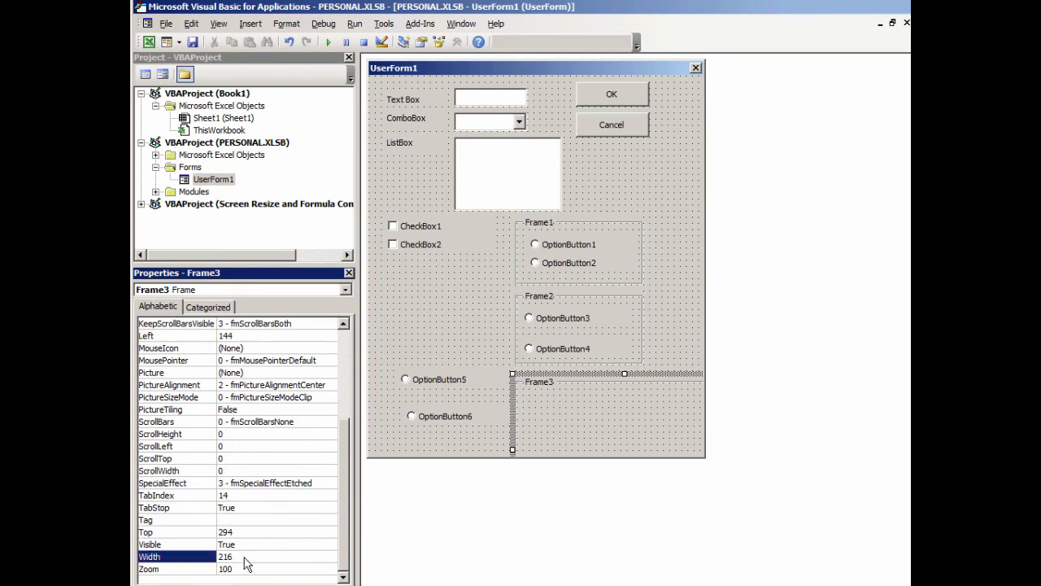
pyautogui.press('Up')
pyautogui.click(253, 558)
pyautogui.write('126')
pyautogui.press('Return')
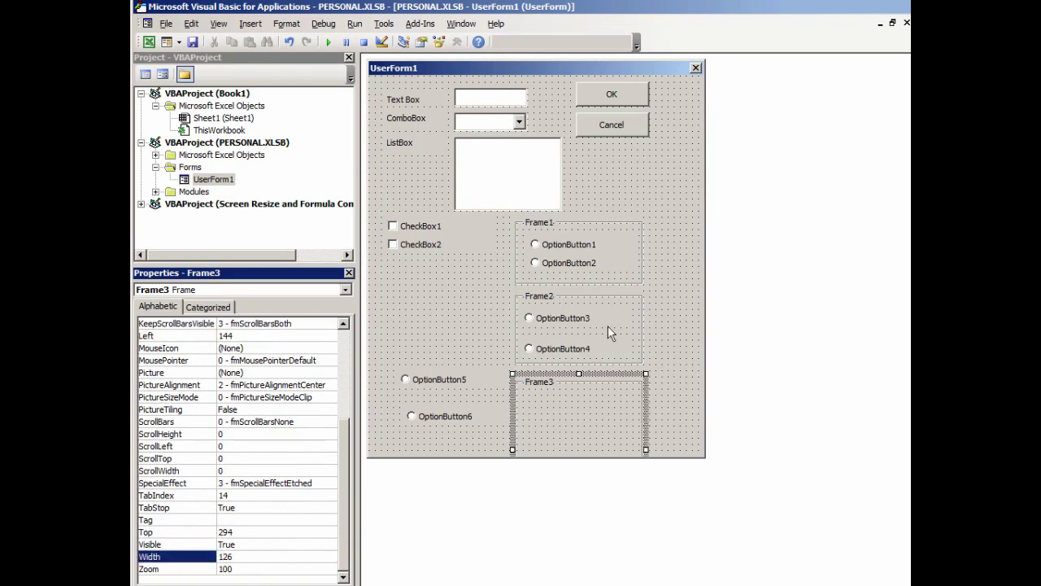
pyautogui.click(585, 298)
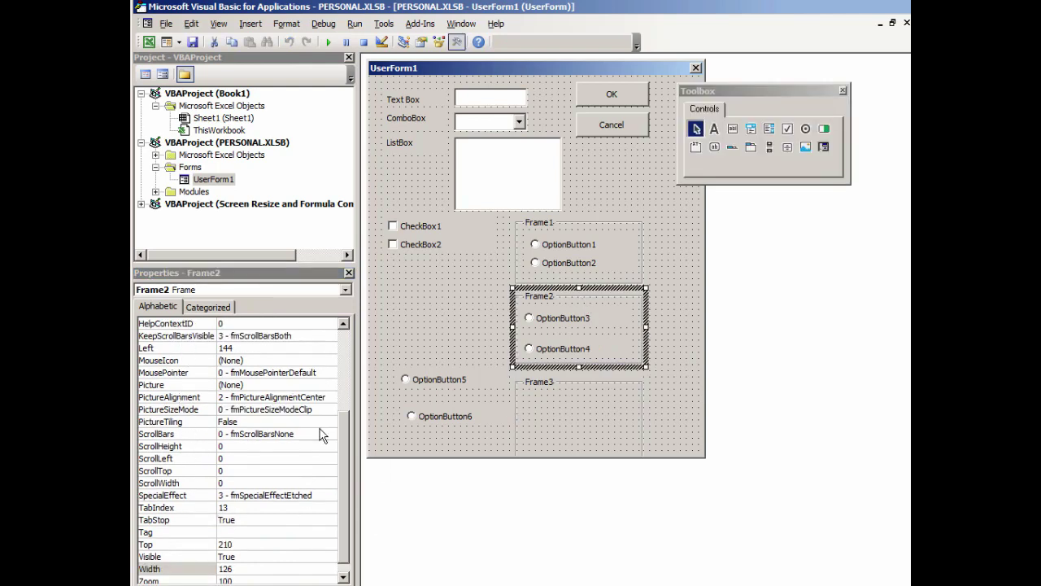
# Step: Compare against Frame1's height and set Frame2's Height to 66
pyautogui.moveTo(345, 458); pyautogui.dragTo(347, 431)
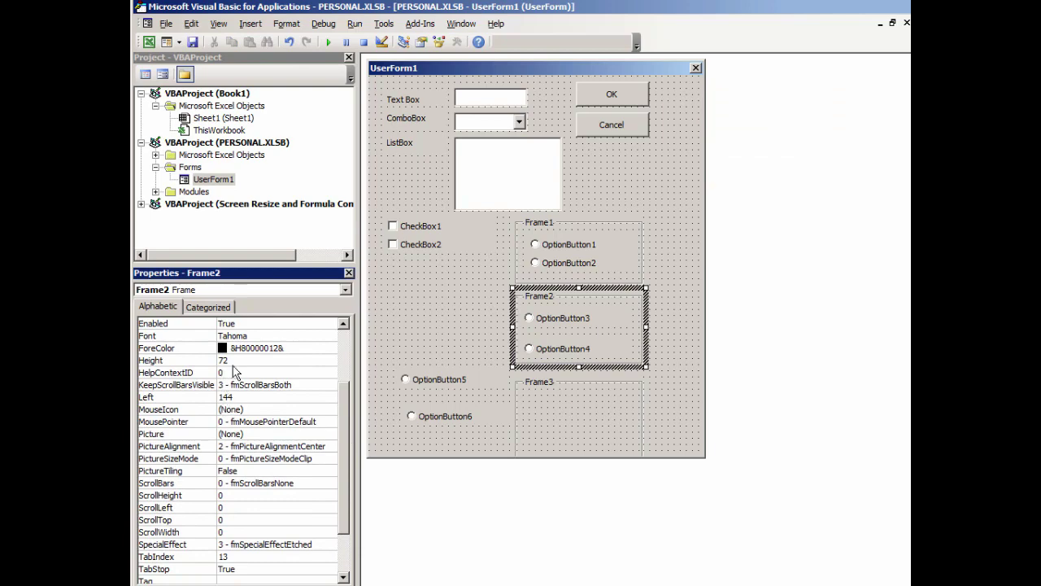
pyautogui.click(238, 363)
pyautogui.click(620, 266)
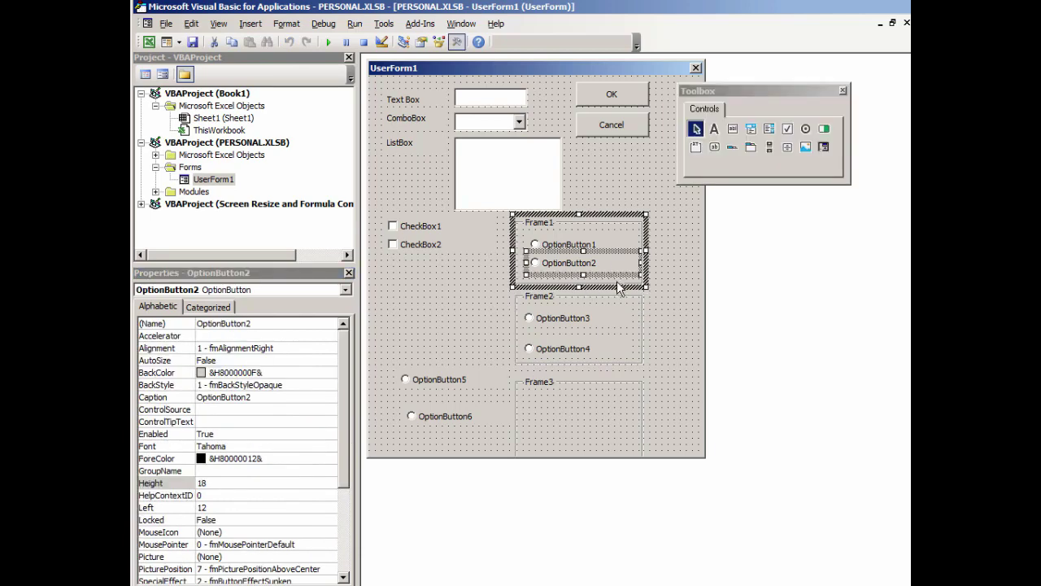
pyautogui.click(523, 288)
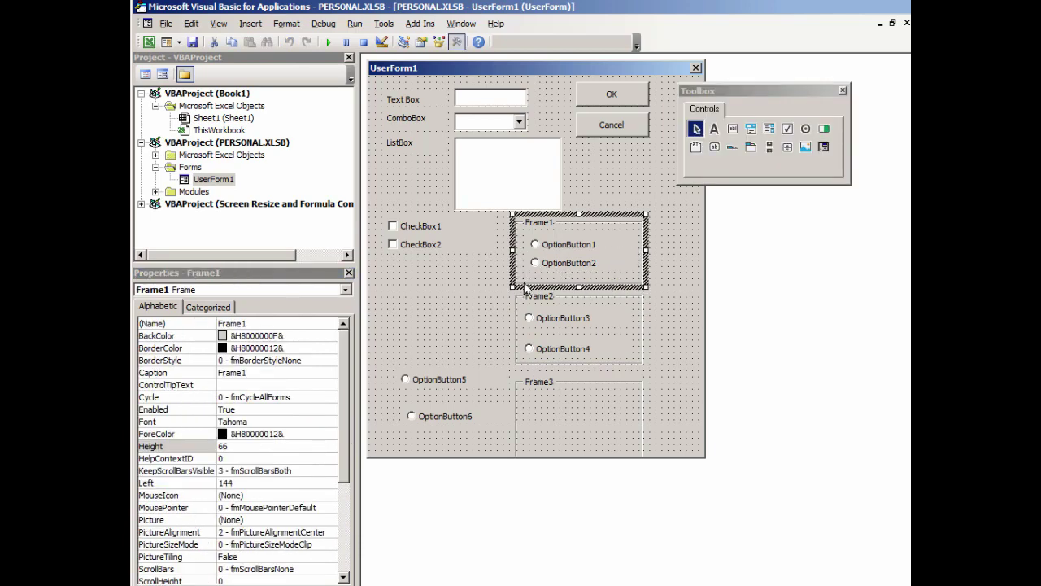
pyautogui.click(521, 309)
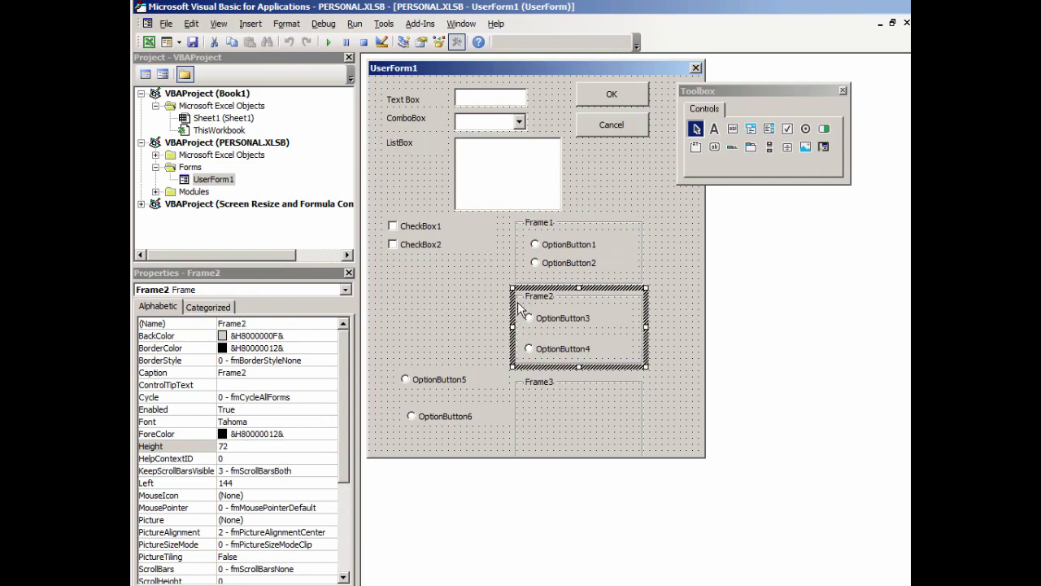
pyautogui.doubleClick(242, 446)
pyautogui.write('6')
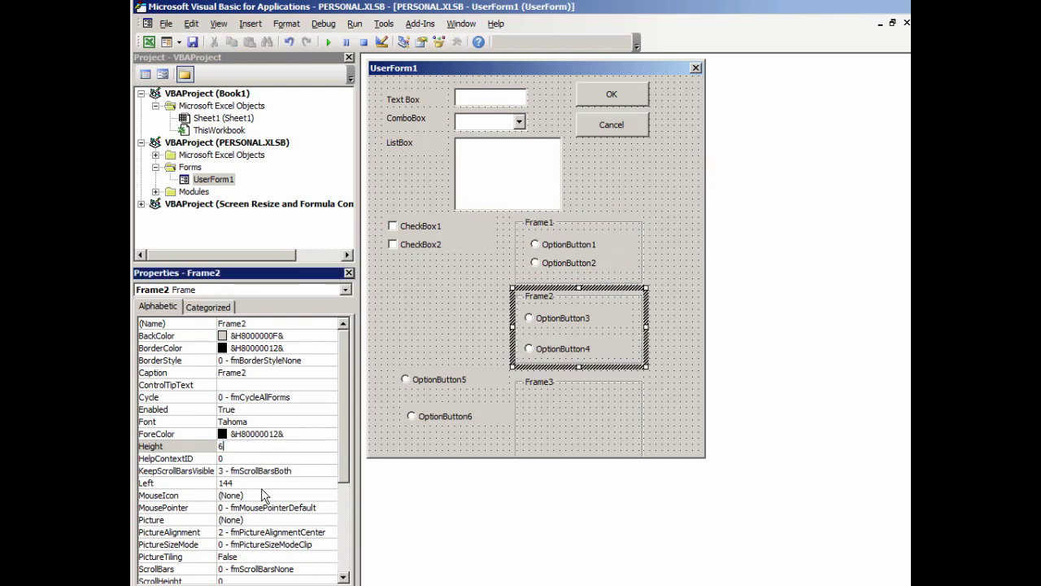
pyautogui.write('6')
pyautogui.press('Return')
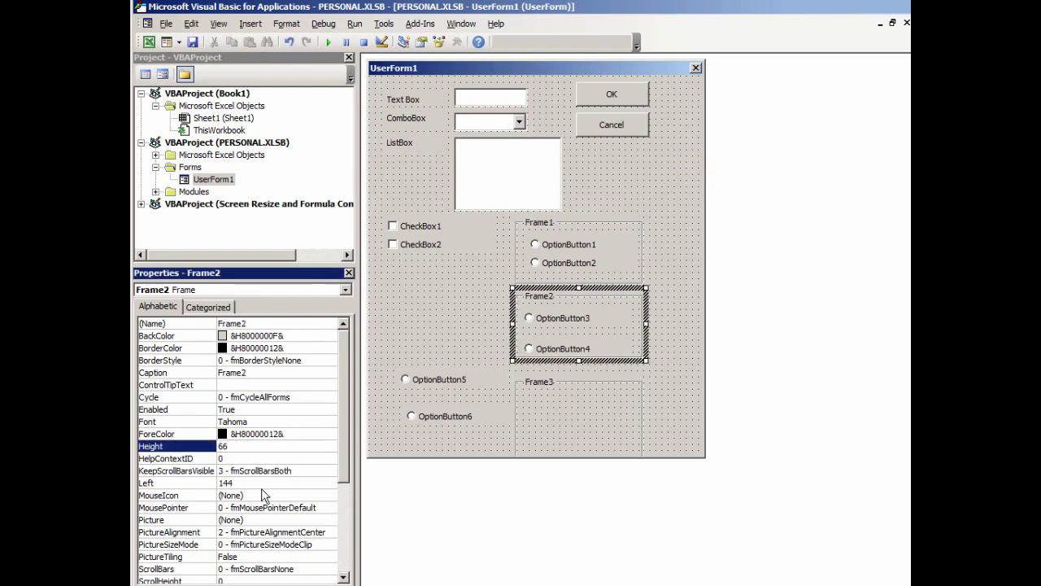
# Step: Move OptionButton4 up snugly beneath OptionButton3 inside Frame2
pyautogui.click(556, 350)
pyautogui.moveTo(558, 345); pyautogui.dragTo(558, 345)
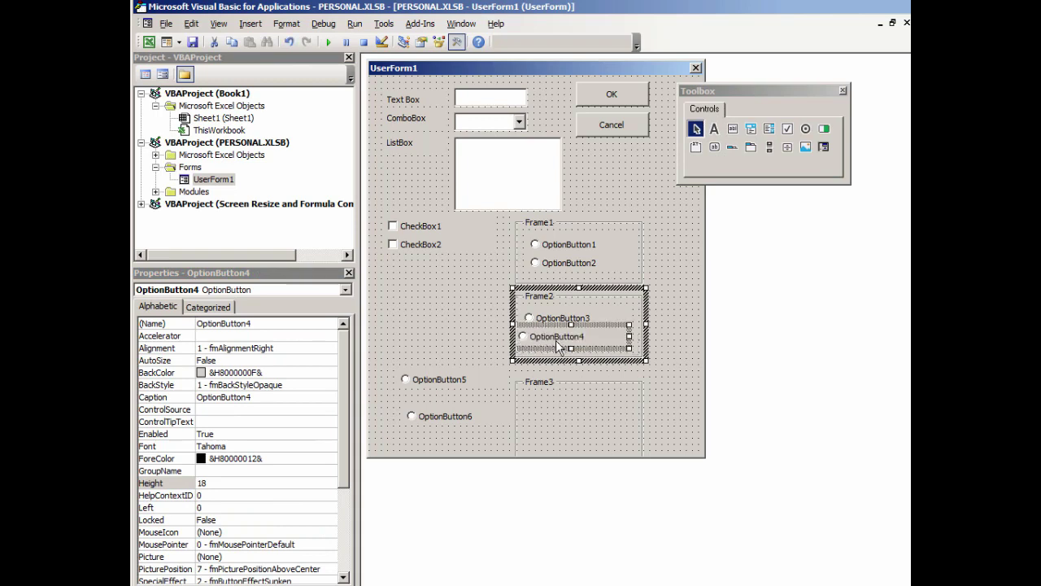
pyautogui.click(575, 388)
# Step: Set Frame3's Height to 66 and move OptionButton5 and OptionButton6 into it
pyautogui.click(241, 446)
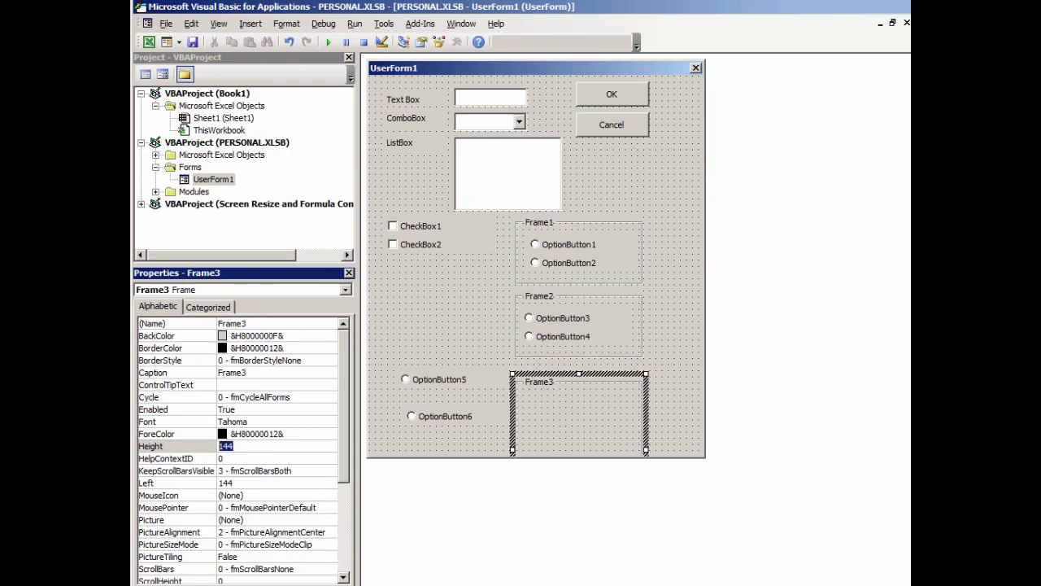
pyautogui.write('66')
pyautogui.press('Return')
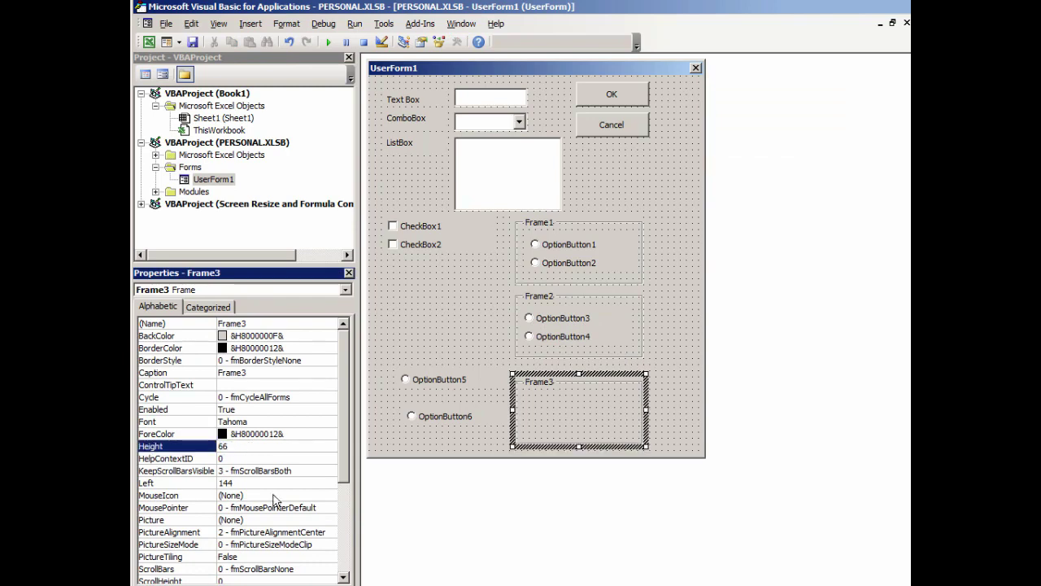
pyautogui.moveTo(457, 384); pyautogui.dragTo(572, 402)
pyautogui.moveTo(443, 415); pyautogui.dragTo(562, 424)
pyautogui.click(453, 394)
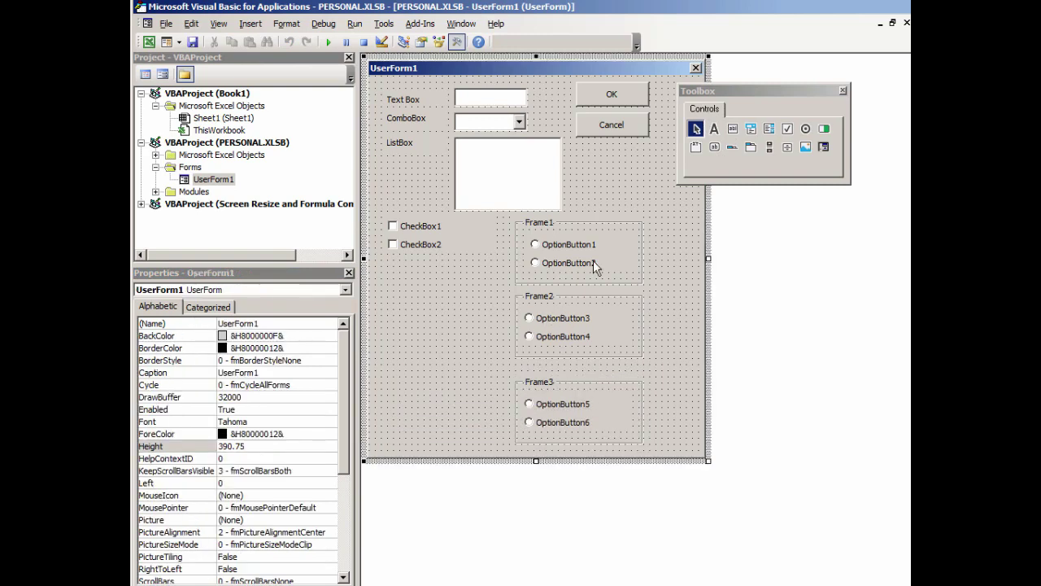
# Step: Run the form in Excel and select OptionButton1, OptionButton3 and OptionButton5 together
pyautogui.click(330, 44)
pyautogui.click(551, 278)
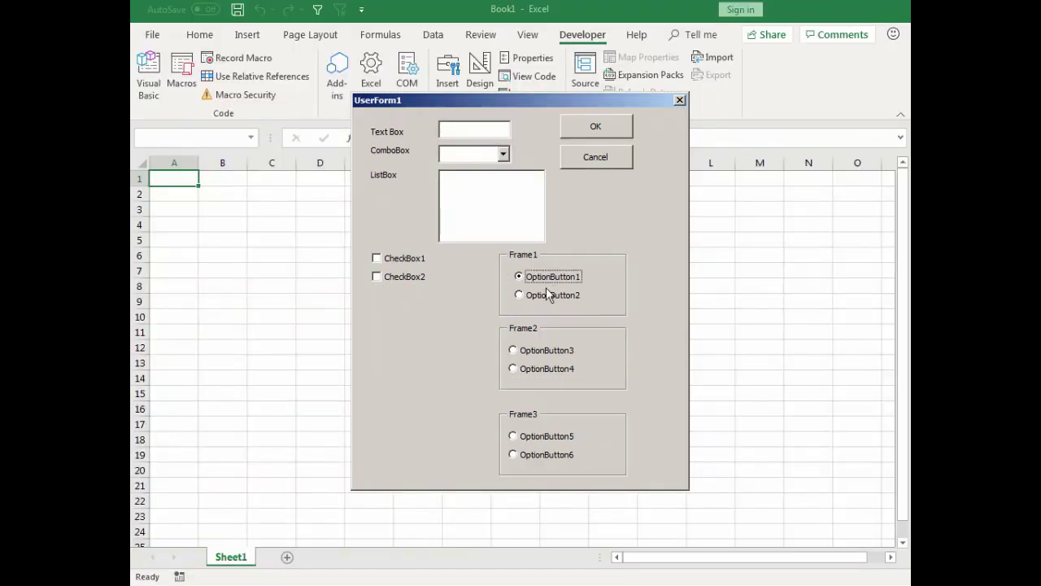
pyautogui.click(530, 351)
pyautogui.click(531, 436)
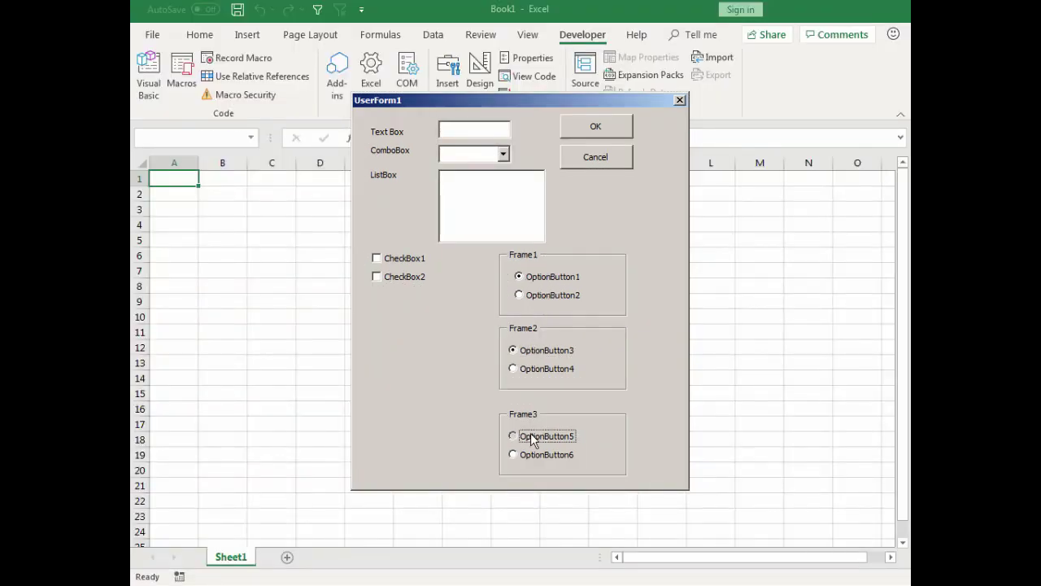